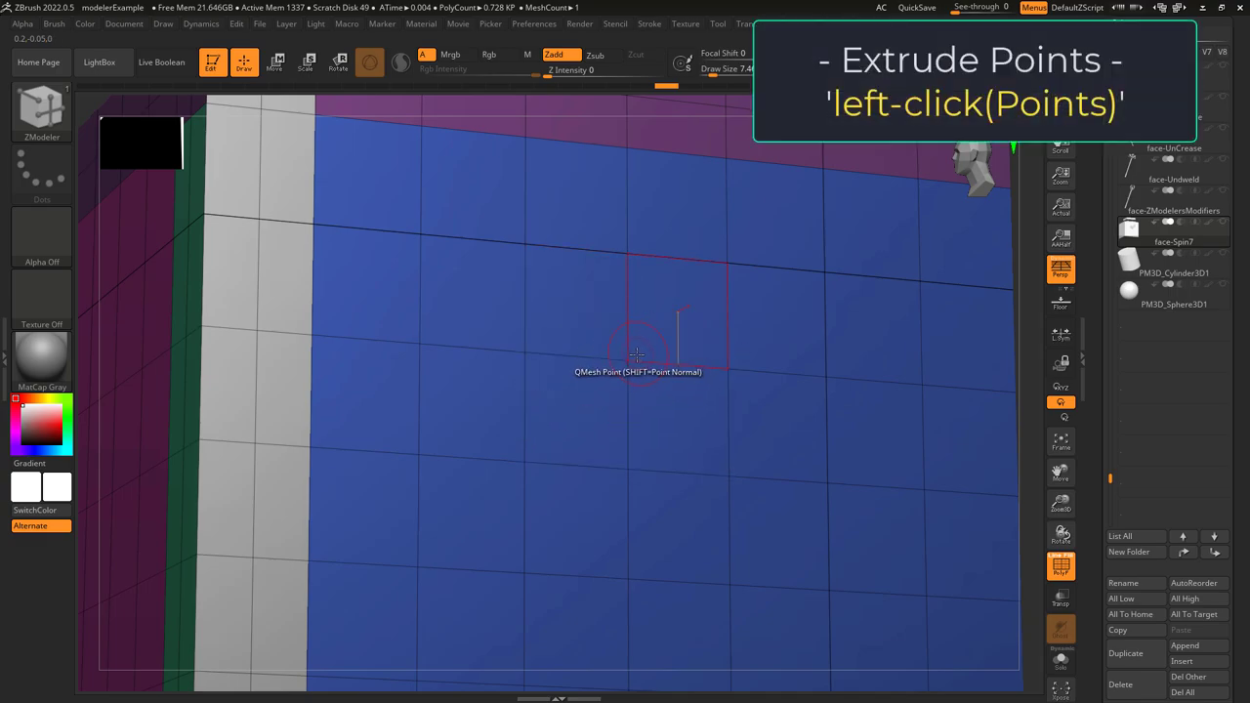
- QMesh-extrude two neighbouring points on the blue face into tall triangular notches
{"action": "left_click_drag", "start_coordinate": [632, 357], "coordinate": [807, 319]}
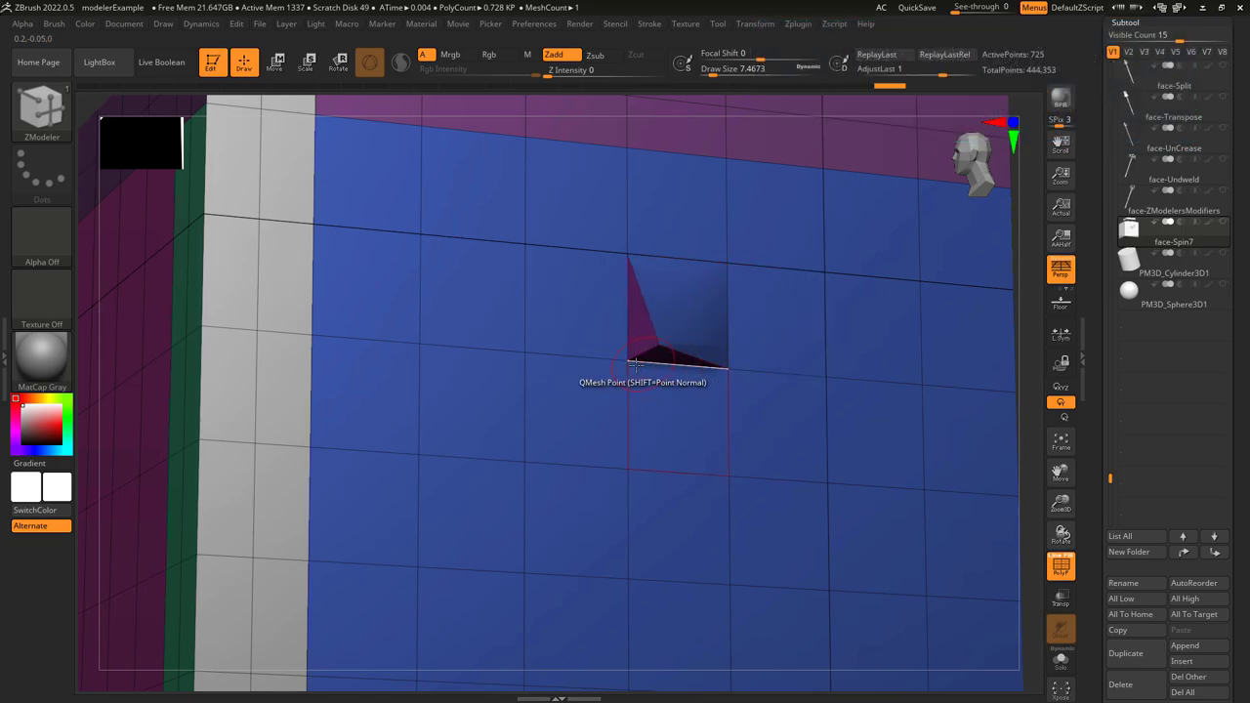
{"action": "left_click_drag", "start_coordinate": [635, 364], "coordinate": [662, 347]}
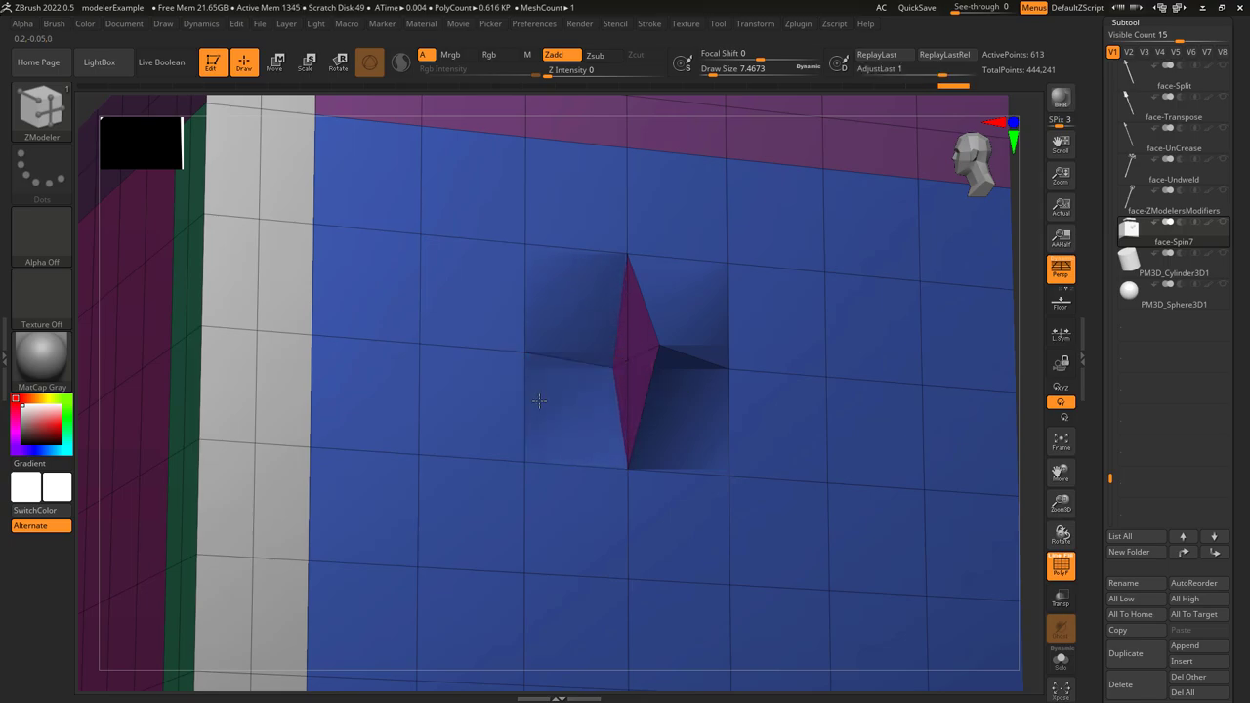
{"action": "left_click_drag", "start_coordinate": [734, 258], "coordinate": [823, 234]}
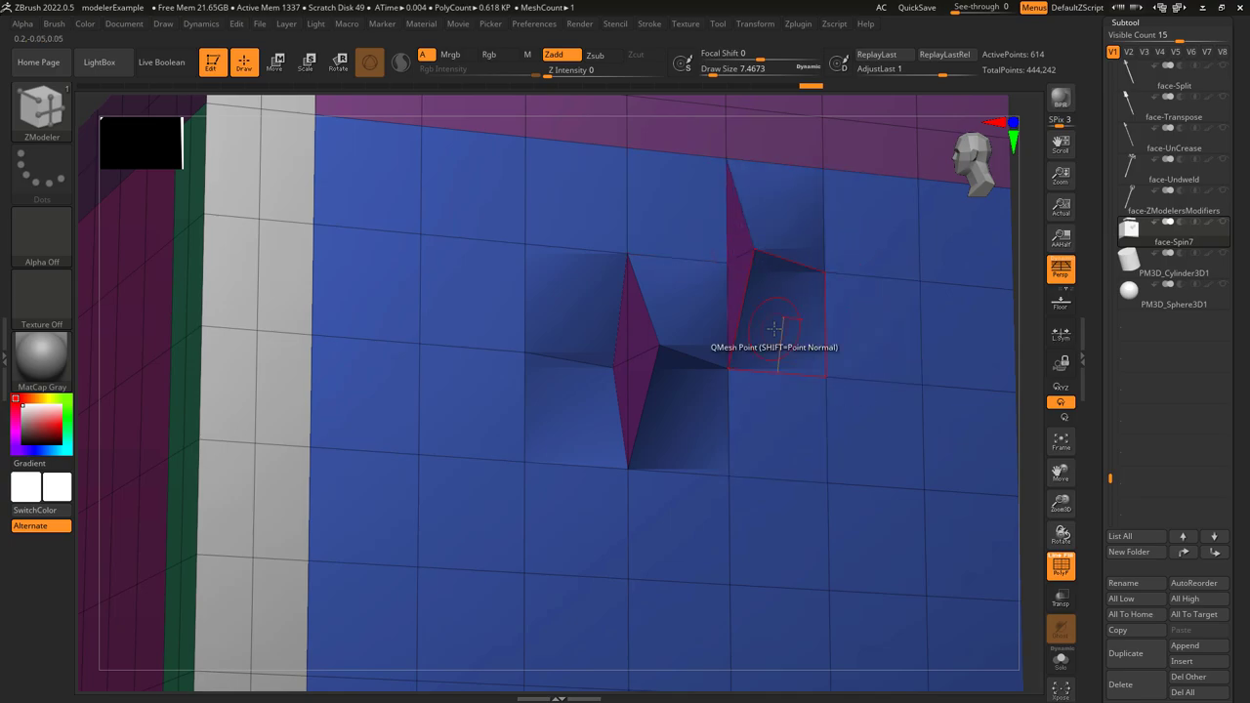
{"action": "left_click_drag", "start_coordinate": [753, 329], "coordinate": [635, 358]}
- Raise the blue surface point into a tall peak, then pull a sphere polygon into a spike
{"action": "key", "text": "space"}
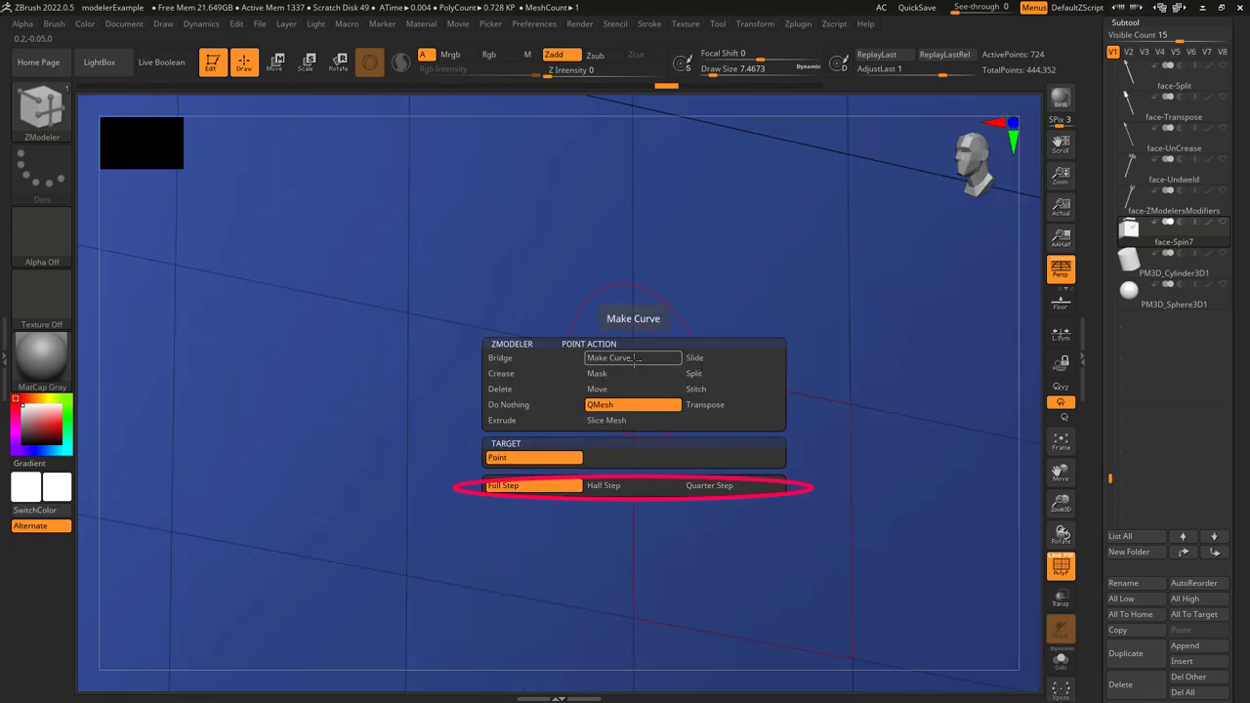
{"action": "left_click_drag", "start_coordinate": [636, 353], "coordinate": [634, 360]}
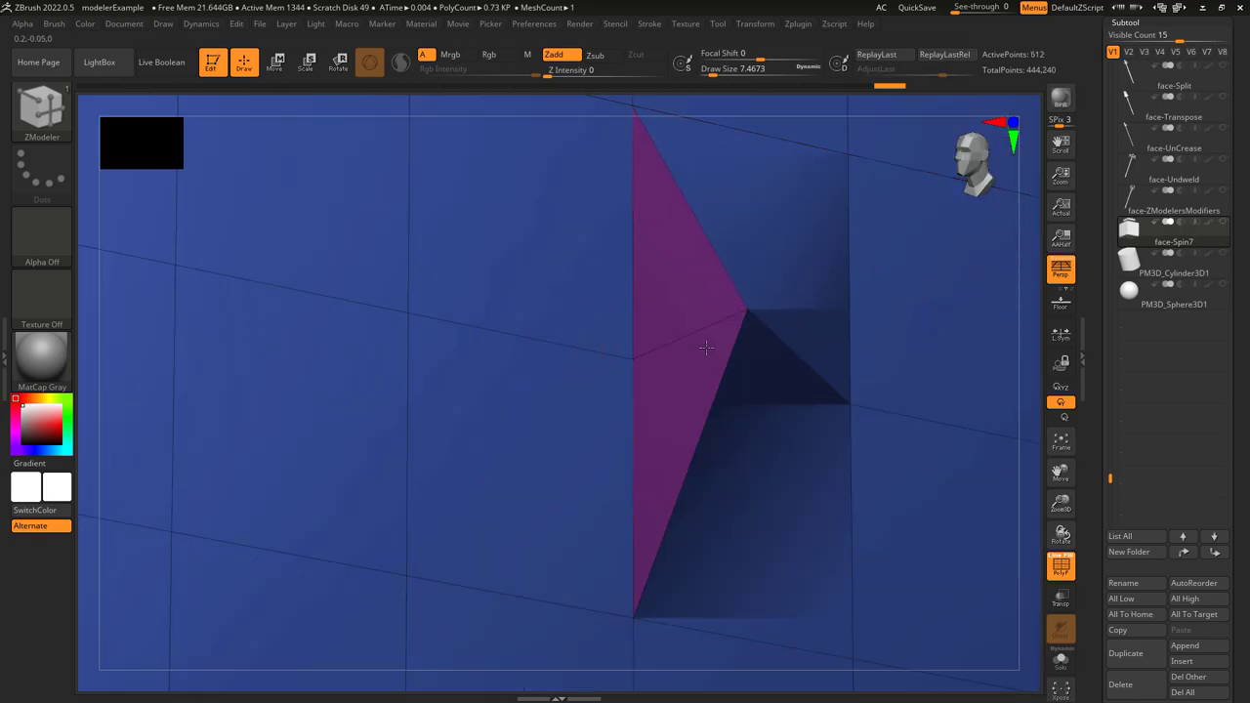
{"action": "key", "text": "space"}
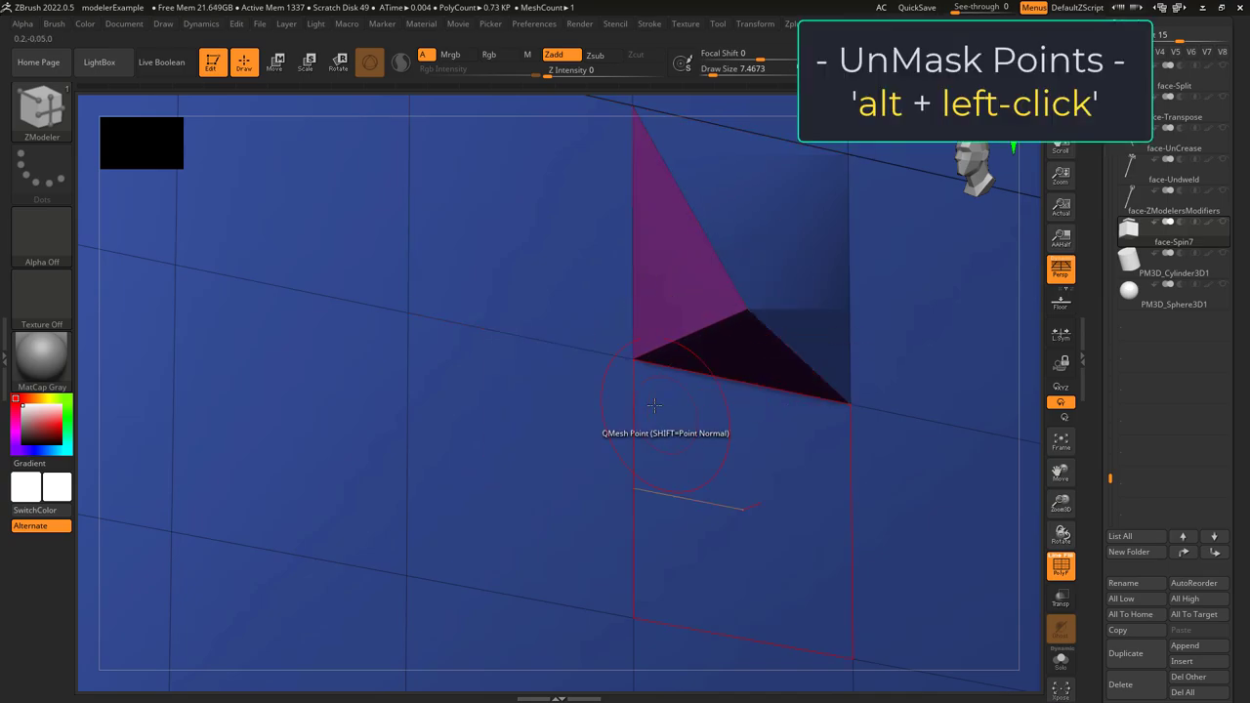
{"action": "left_click_drag", "start_coordinate": [636, 395], "coordinate": [682, 355]}
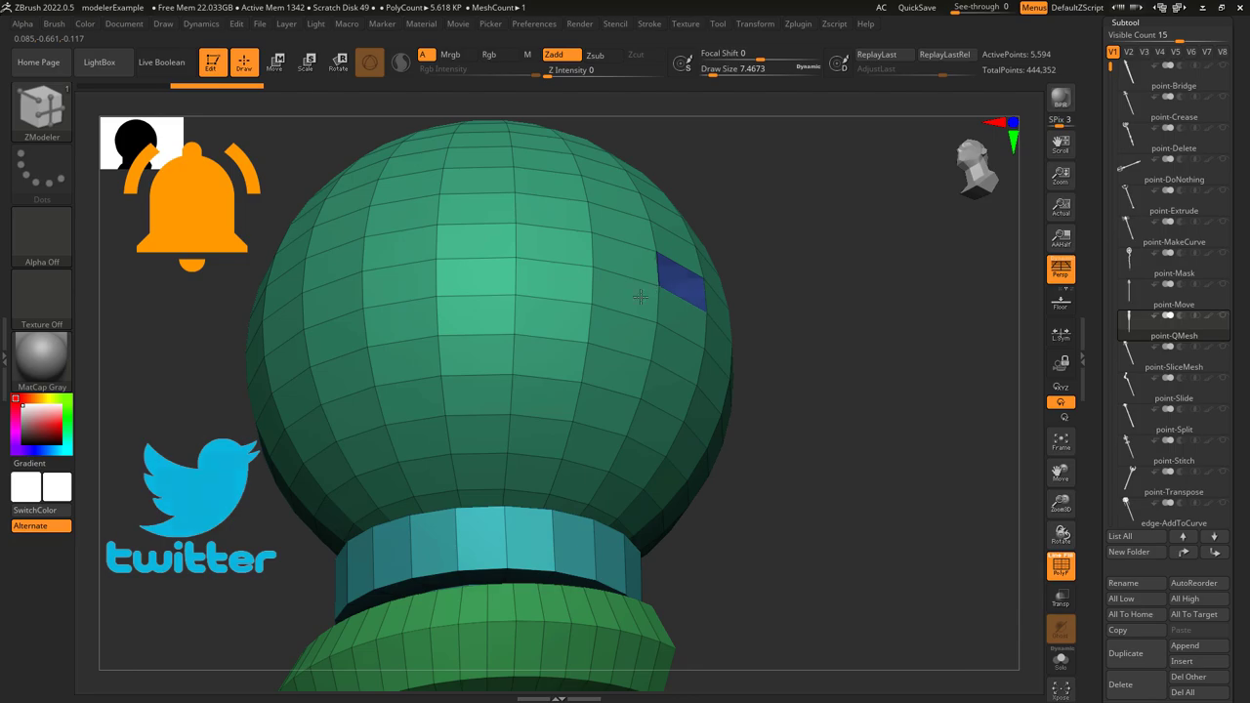
{"action": "left_click_drag", "start_coordinate": [640, 297], "coordinate": [653, 283]}
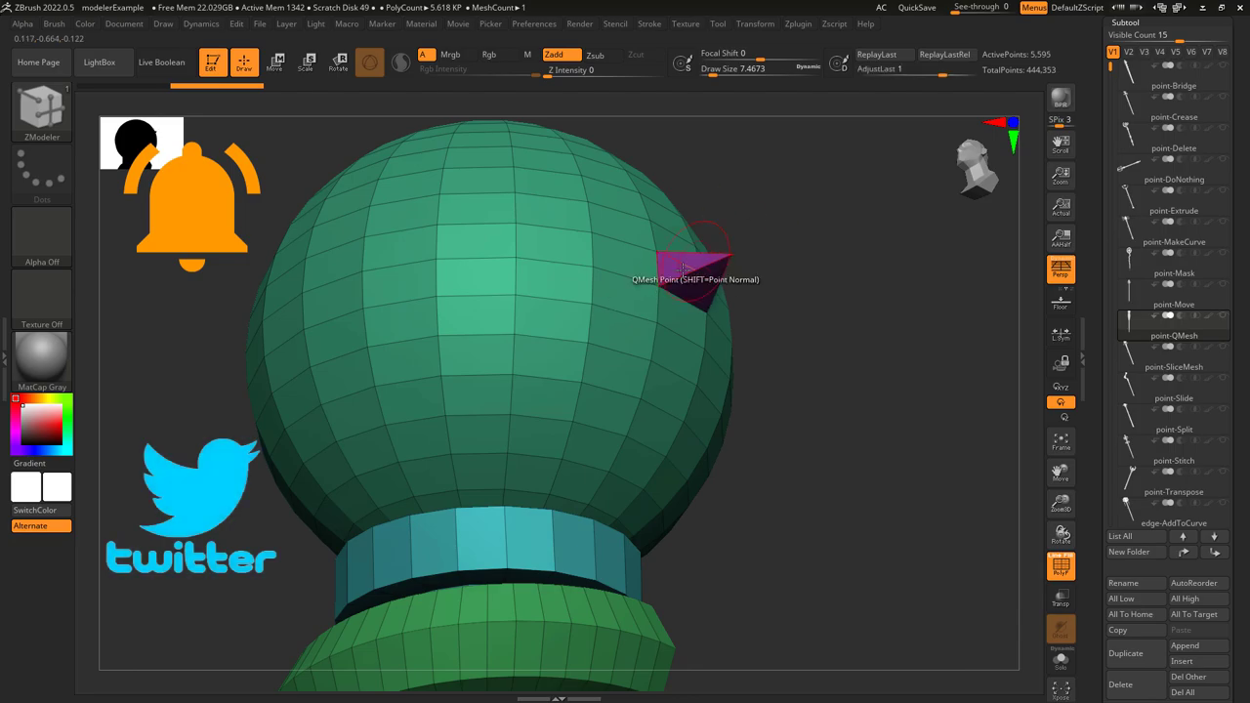